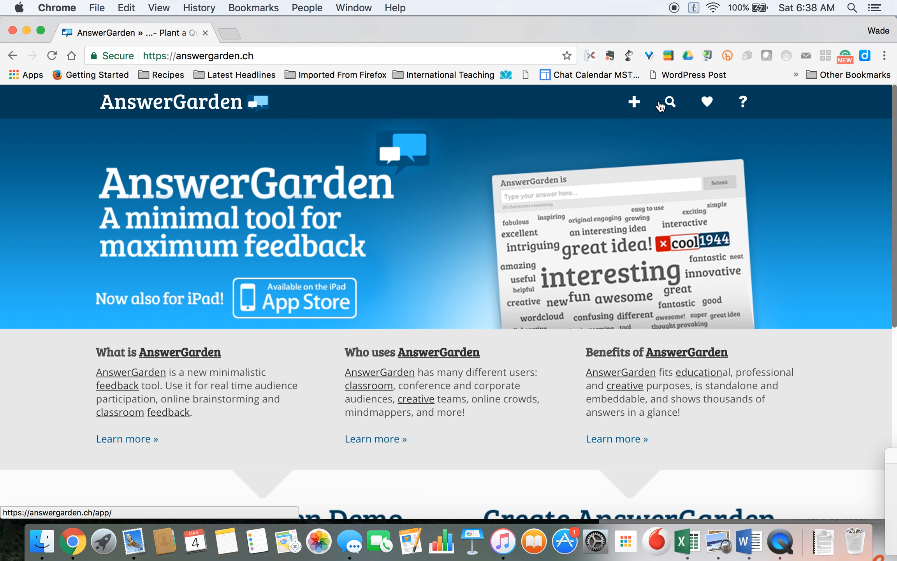
Start a new AnswerGarden with the topic "What did you eat last night?"
{"action": "left_click", "coordinate": [633, 103]}
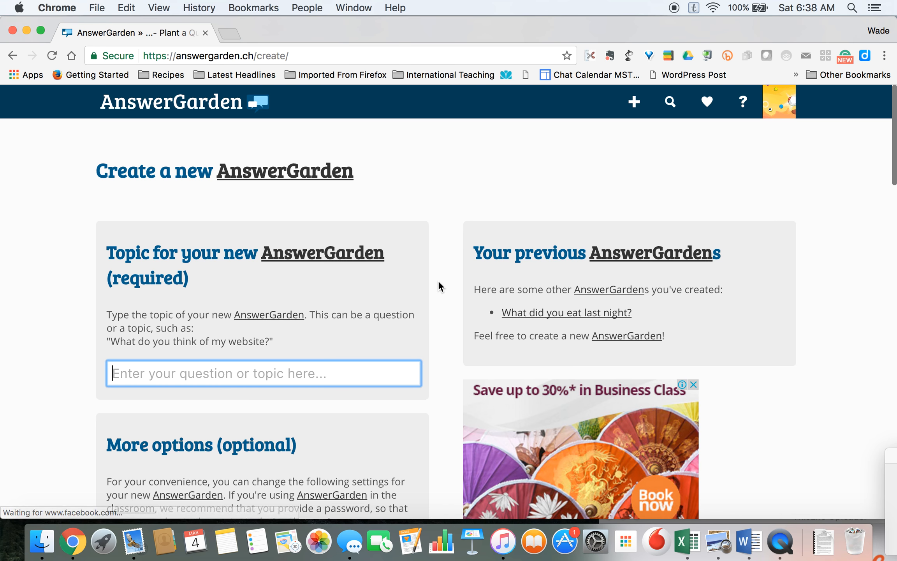
{"action": "scroll", "coordinate": [439, 282], "scroll_direction": "down", "scroll_amount": 1}
{"action": "scroll", "coordinate": [438, 281], "scroll_direction": "down", "scroll_amount": 3}
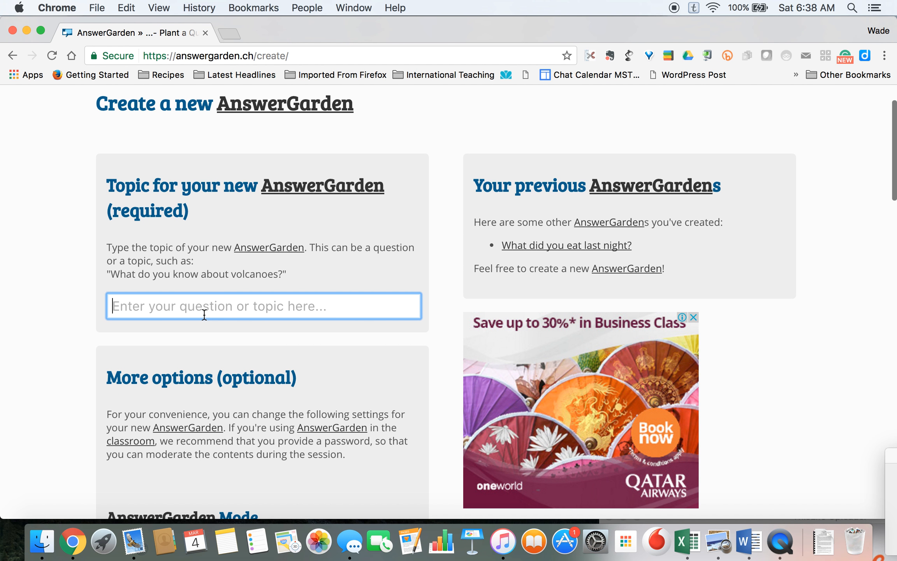
{"action": "scroll", "coordinate": [204, 313], "scroll_direction": "down", "scroll_amount": 3}
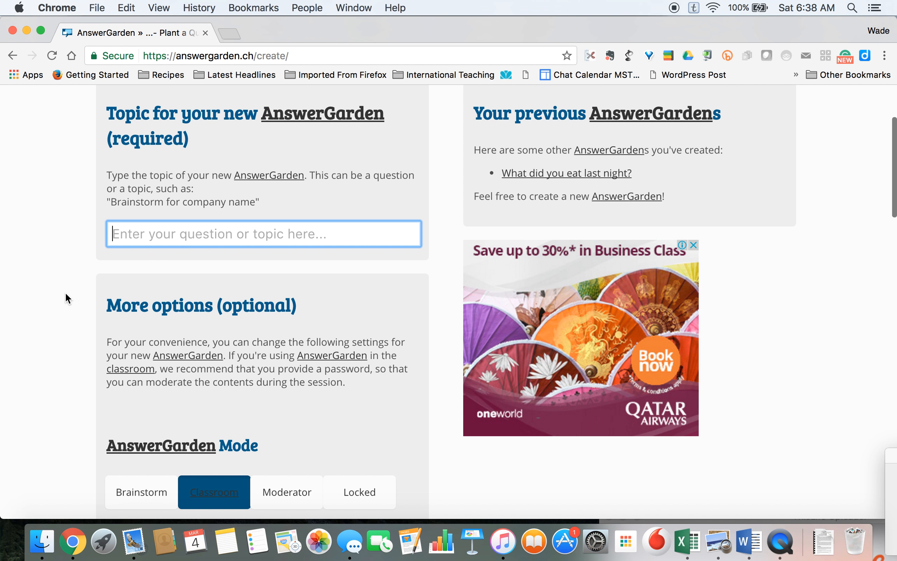
{"action": "type", "text": "W"}
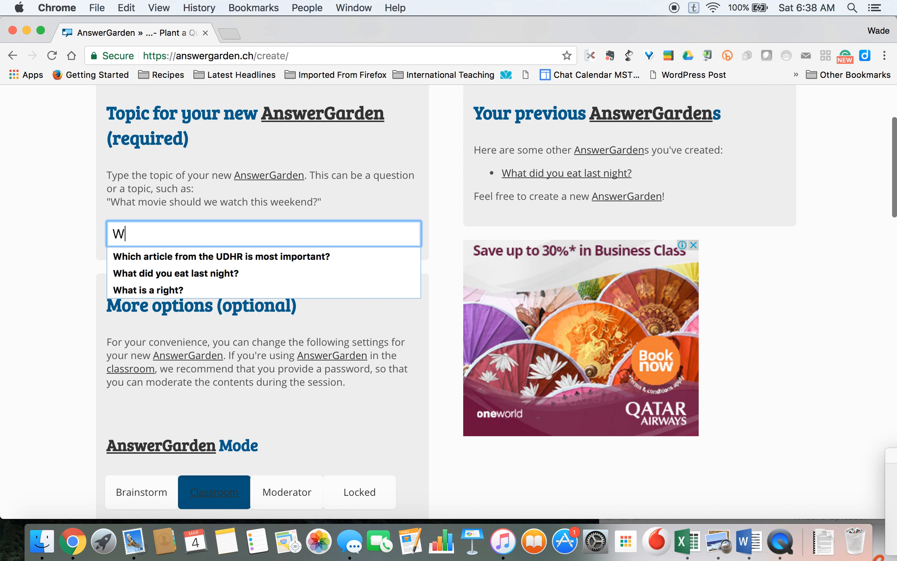
{"action": "type", "text": "hat di"}
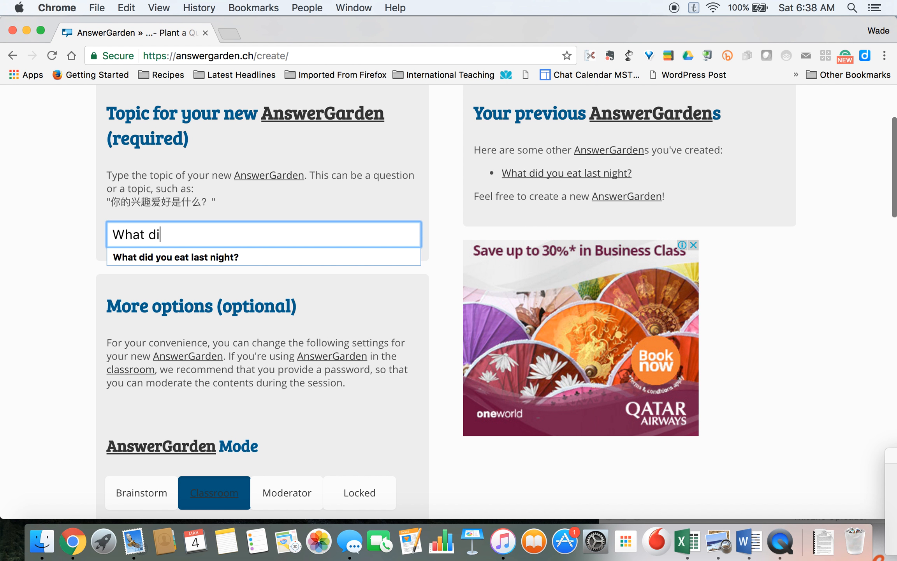
{"action": "type", "text": "d you eat last night?"}
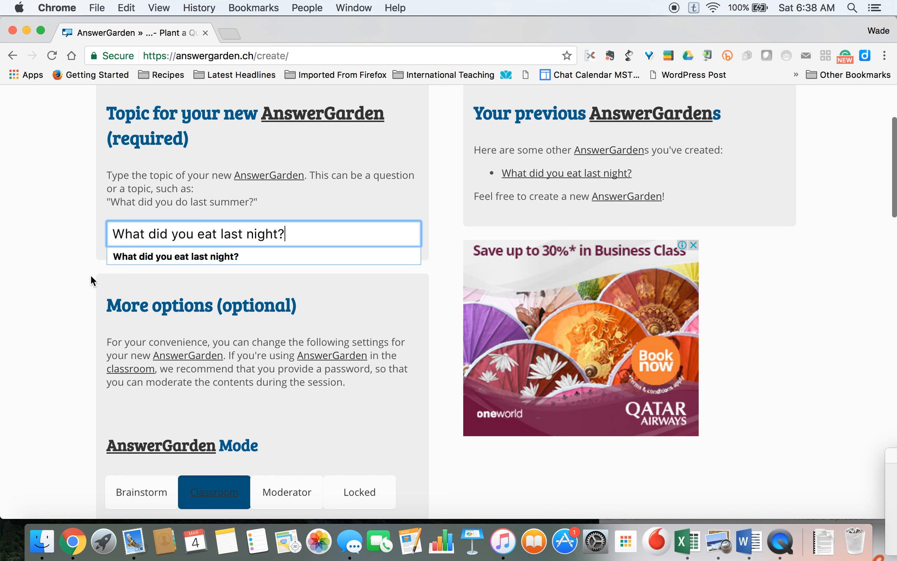
{"action": "left_click", "coordinate": [122, 258]}
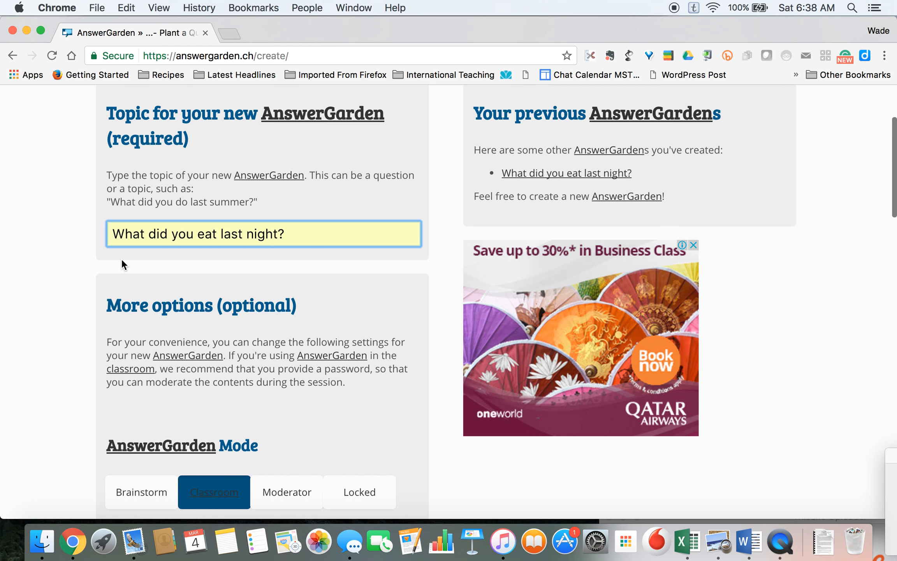
{"action": "left_click", "coordinate": [65, 282]}
Switch the AnswerGarden mode to Brainstorm and back to Classroom
{"action": "scroll", "coordinate": [66, 282], "scroll_direction": "down", "scroll_amount": 3}
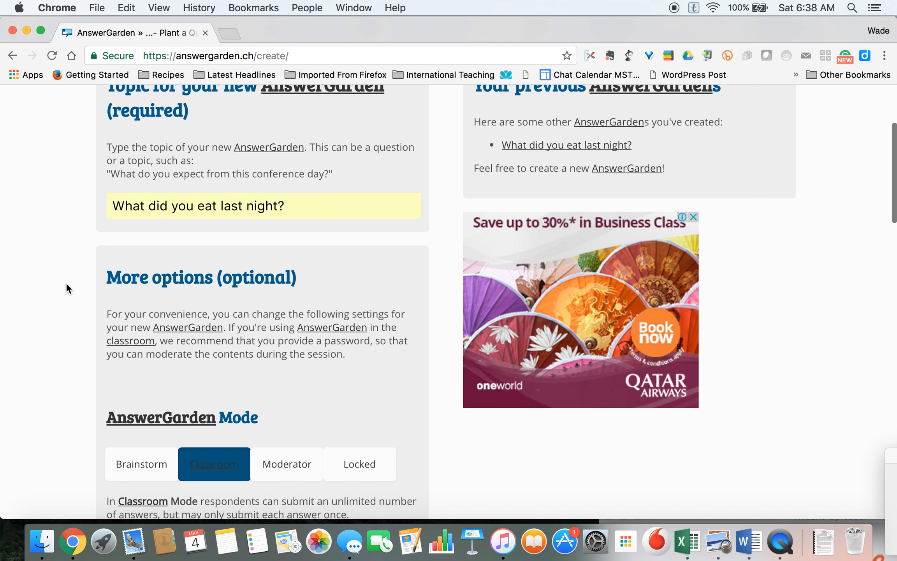
{"action": "scroll", "coordinate": [64, 289], "scroll_direction": "down", "scroll_amount": 3}
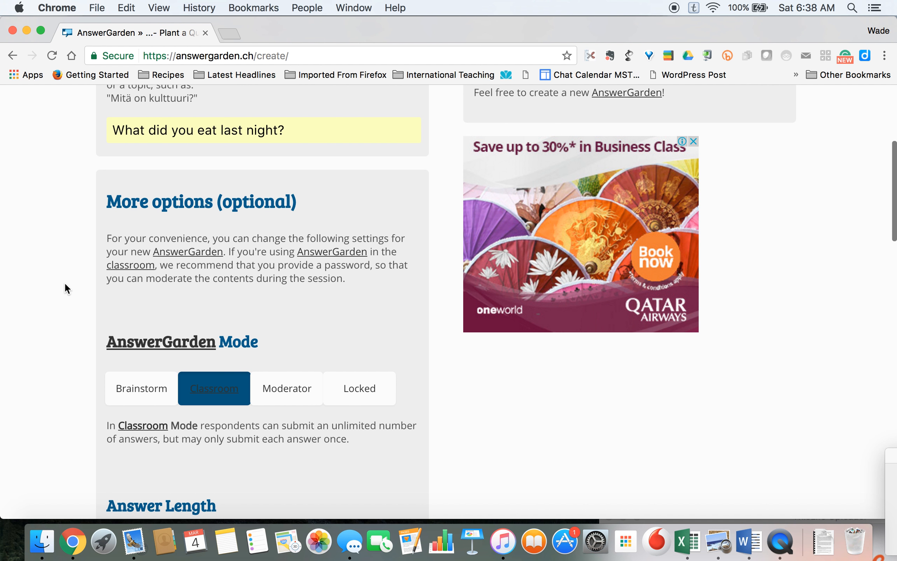
{"action": "scroll", "coordinate": [62, 322], "scroll_direction": "down", "scroll_amount": 4}
{"action": "scroll", "coordinate": [62, 318], "scroll_direction": "down", "scroll_amount": 3}
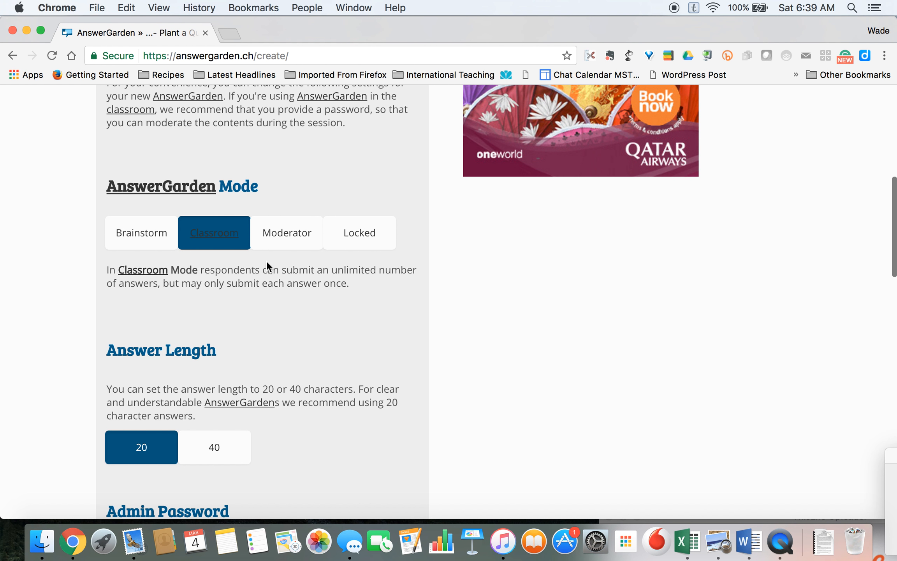
{"action": "left_click", "coordinate": [144, 246]}
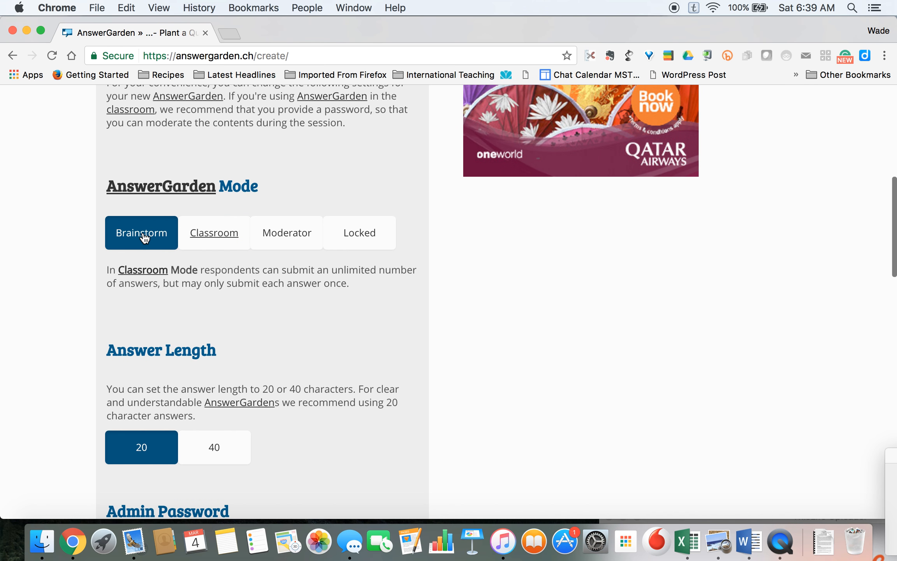
{"action": "left_click", "coordinate": [215, 238]}
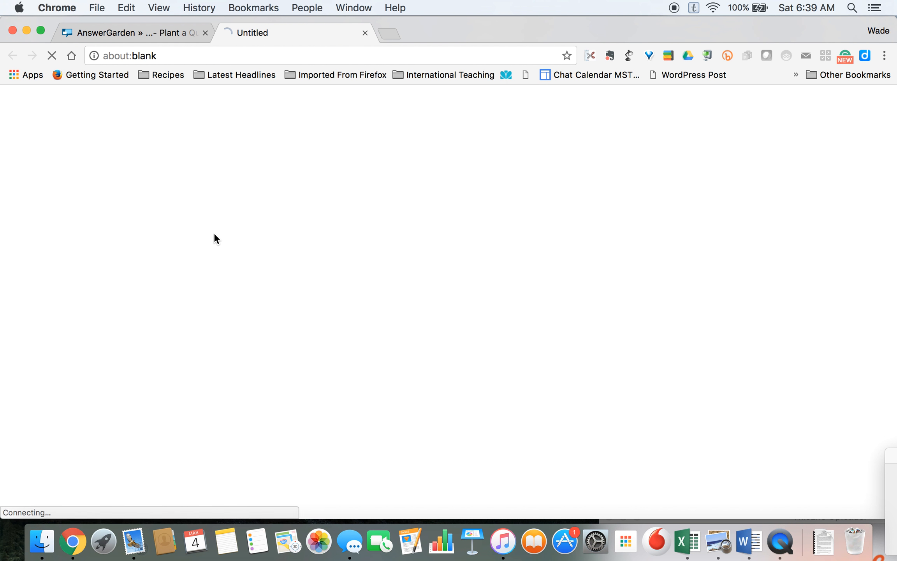
{"action": "left_click", "coordinate": [369, 29]}
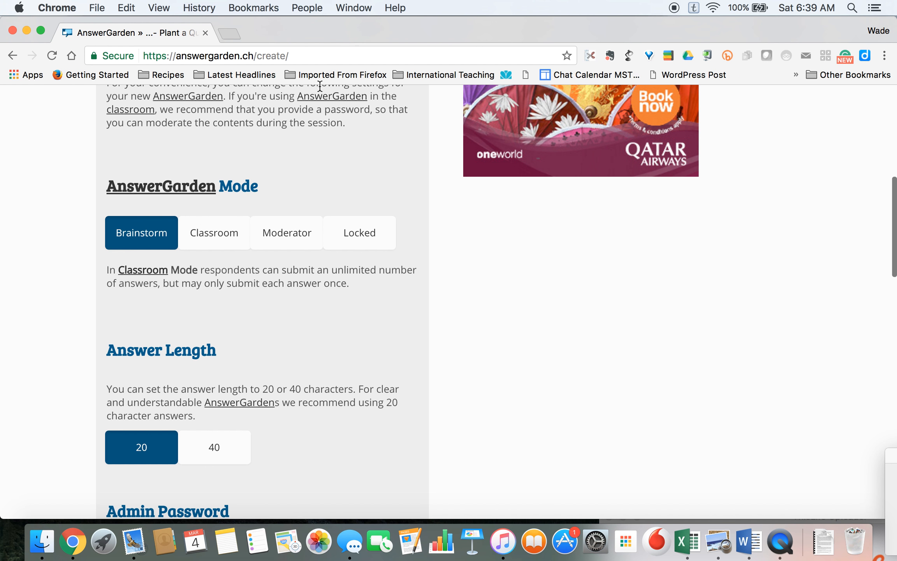
{"action": "left_click", "coordinate": [206, 236]}
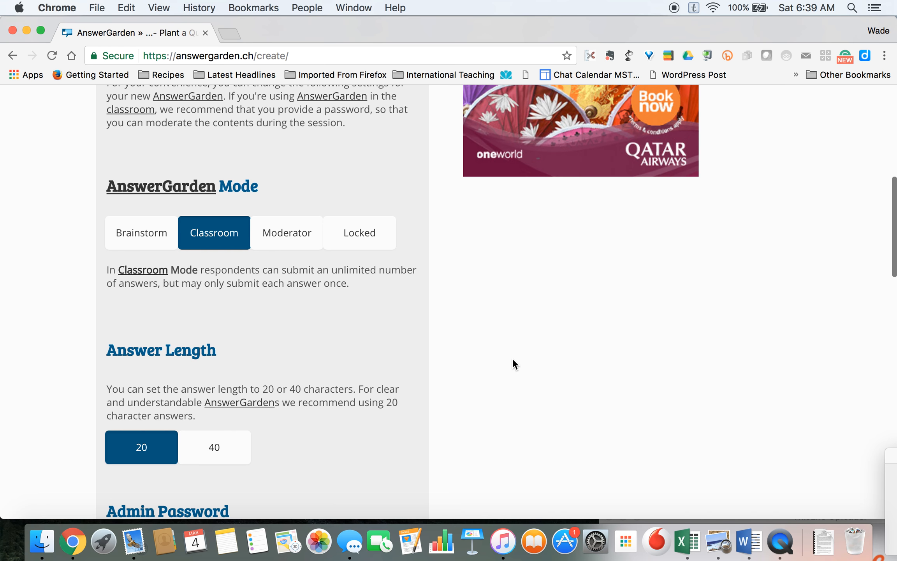
Set the local discoverability to 1 week and create the AnswerGarden
{"action": "scroll", "coordinate": [512, 365], "scroll_direction": "down", "scroll_amount": 5}
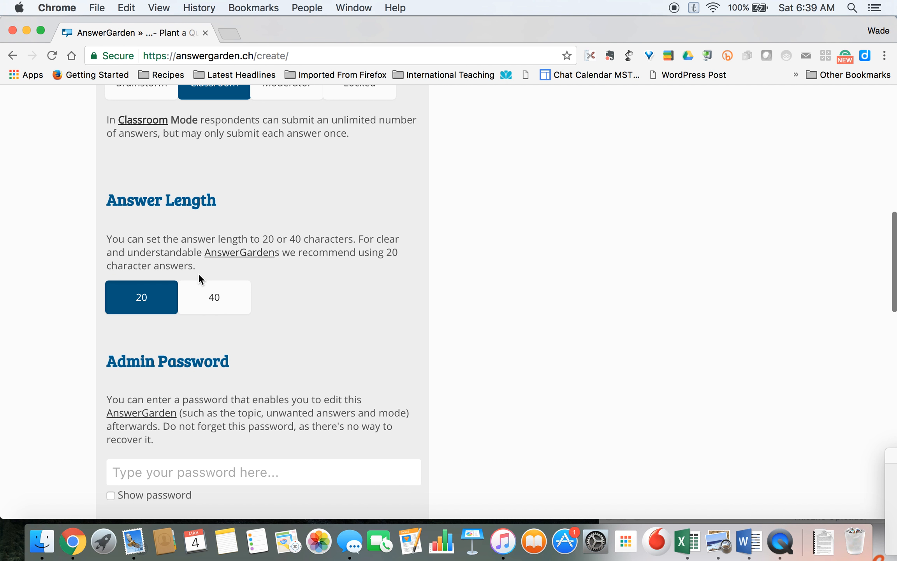
{"action": "scroll", "coordinate": [387, 340], "scroll_direction": "down", "scroll_amount": 5}
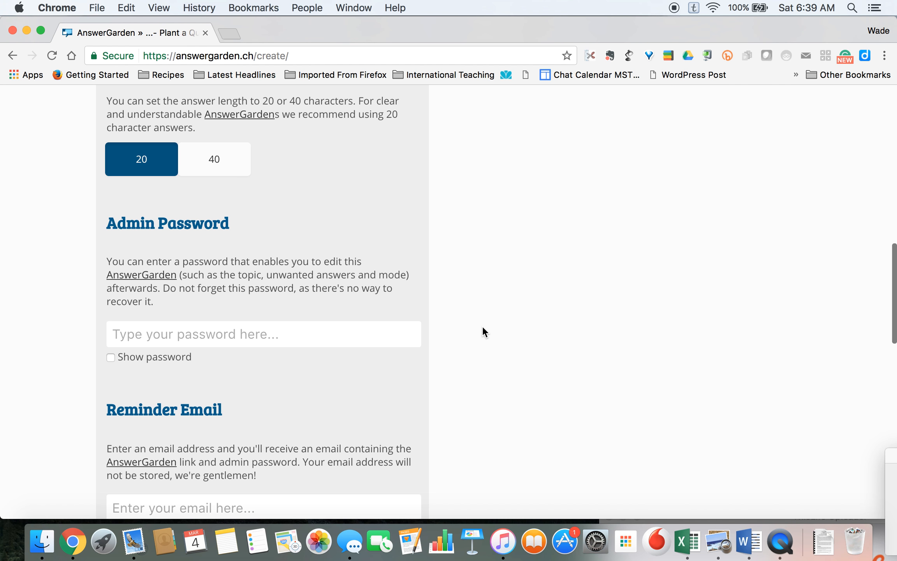
{"action": "scroll", "coordinate": [483, 326], "scroll_direction": "down", "scroll_amount": 5}
{"action": "scroll", "coordinate": [484, 327], "scroll_direction": "down", "scroll_amount": 9}
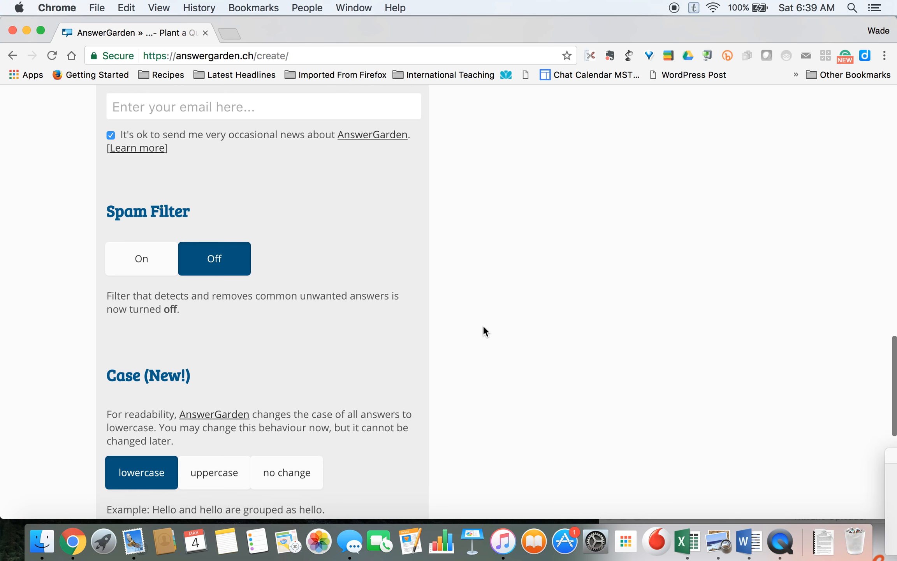
{"action": "scroll", "coordinate": [483, 326], "scroll_direction": "down", "scroll_amount": 6}
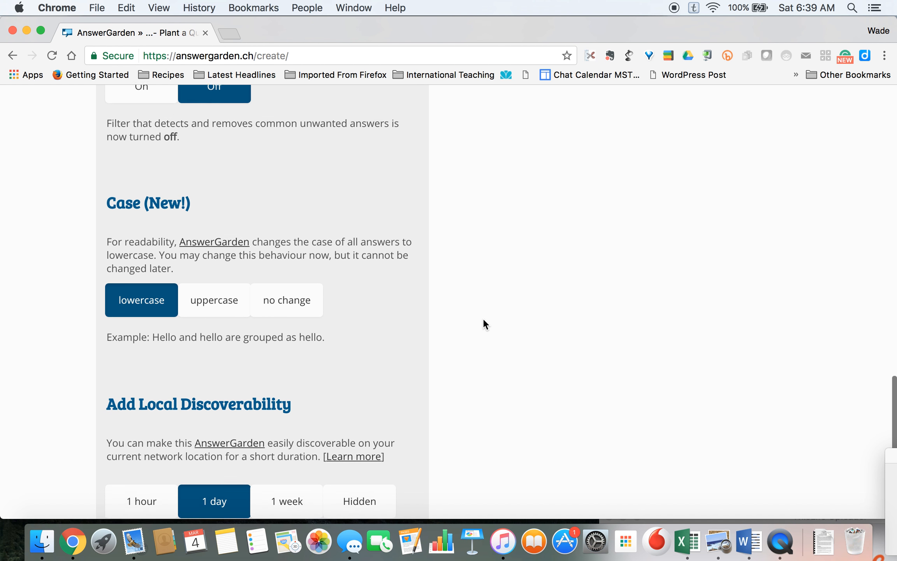
{"action": "scroll", "coordinate": [483, 319], "scroll_direction": "down", "scroll_amount": 6}
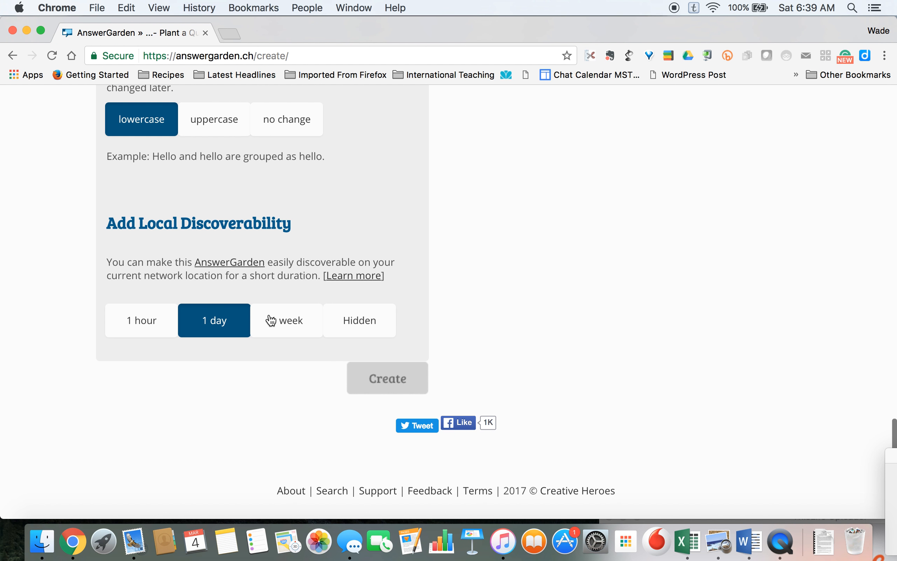
{"action": "left_click", "coordinate": [285, 320]}
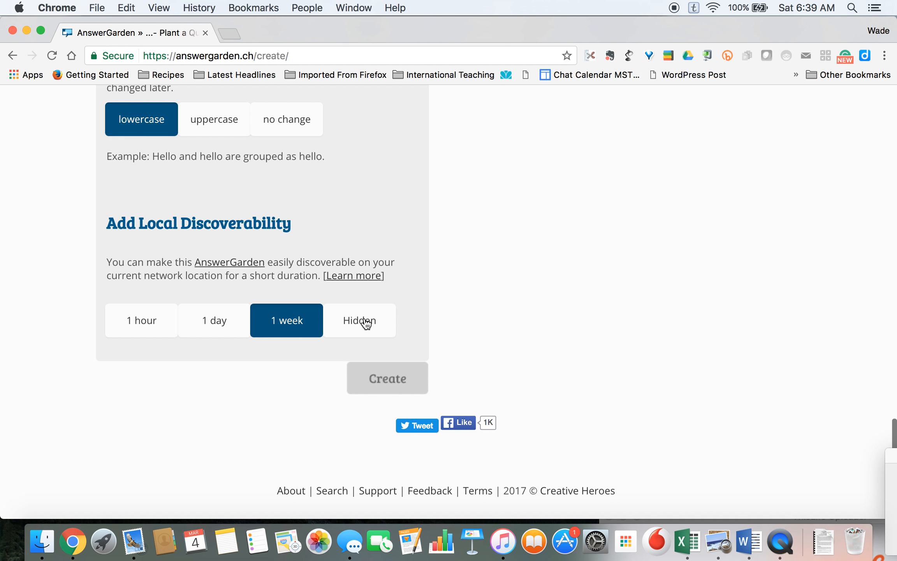
{"action": "left_click", "coordinate": [391, 386]}
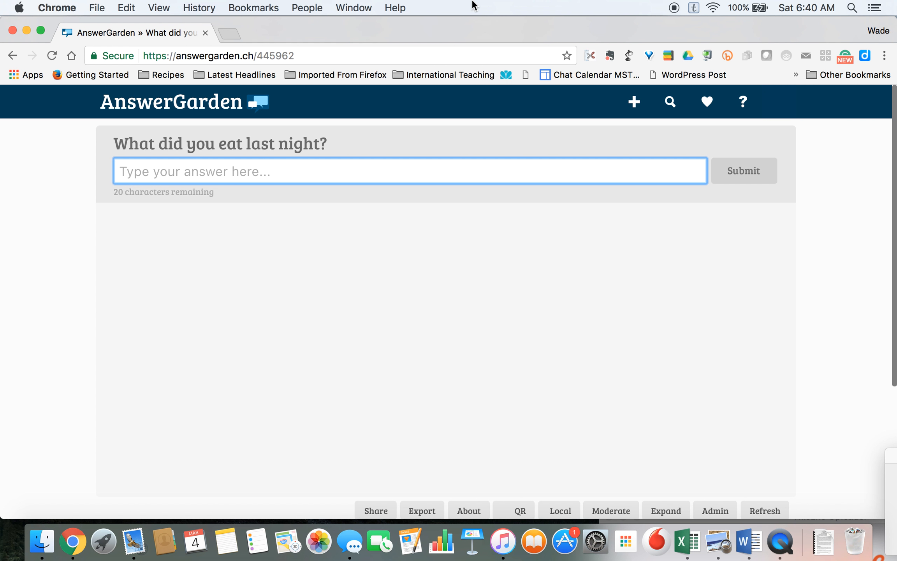
Submit "pizza" as the first answer to the question
{"action": "type", "text": "api"}
{"action": "key", "text": "BackSpace"}
{"action": "key", "text": "BackSpace"}
{"action": "key", "text": "BackSpace"}
{"action": "type", "text": "pizza"}
{"action": "key", "text": "Return"}
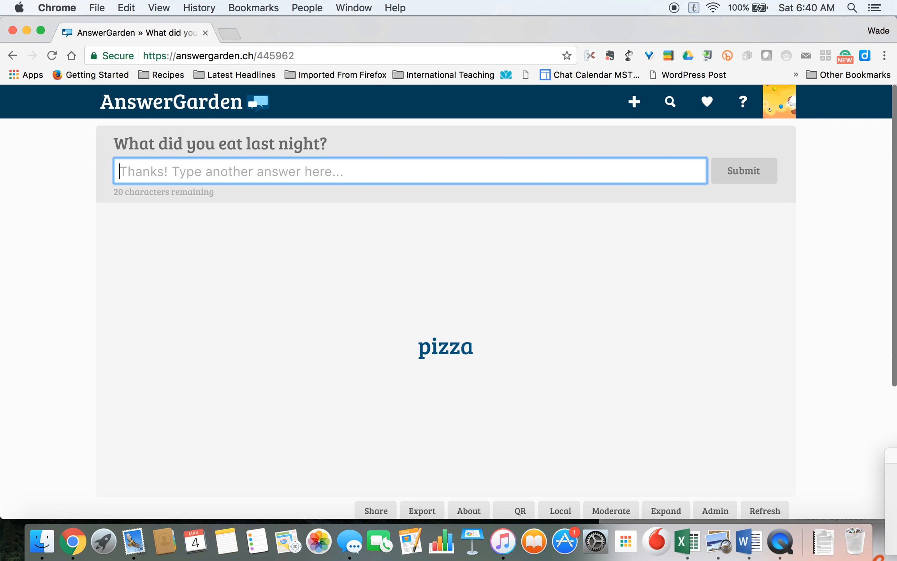
Submit "spinach" and "burger" as two more separate answers
{"action": "type", "text": "spinah"}
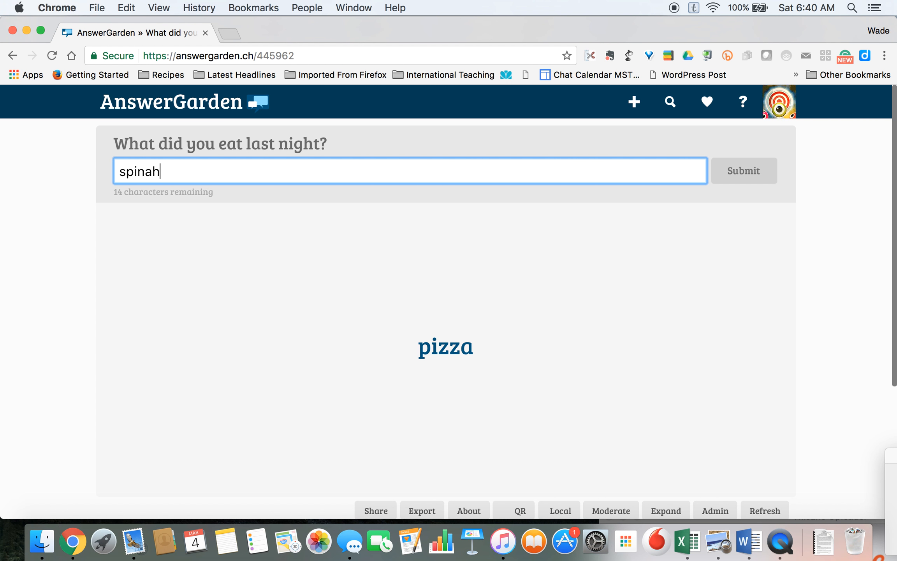
{"action": "key", "text": "BackSpace"}
{"action": "type", "text": "ch"}
{"action": "key", "text": "Return"}
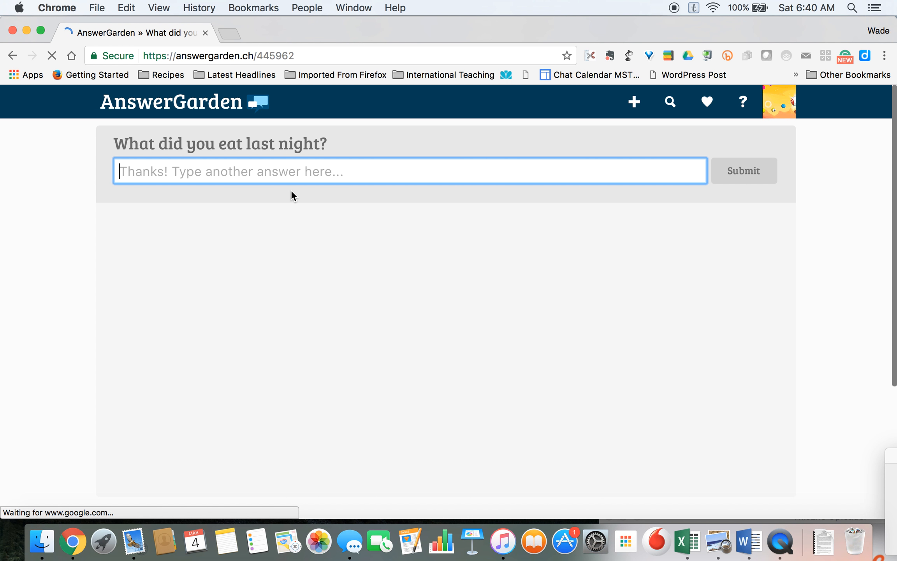
{"action": "type", "text": "bur"}
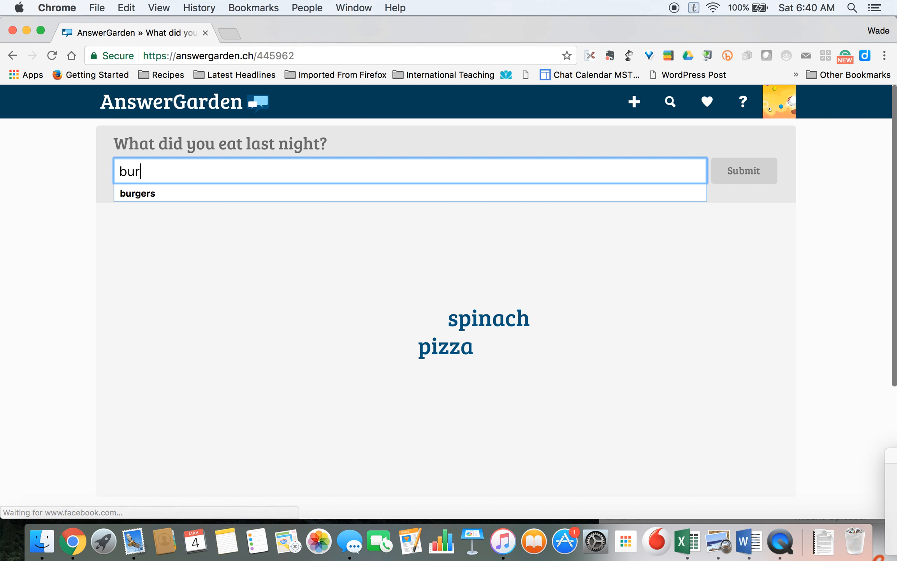
{"action": "type", "text": "ger"}
{"action": "key", "text": "Return"}
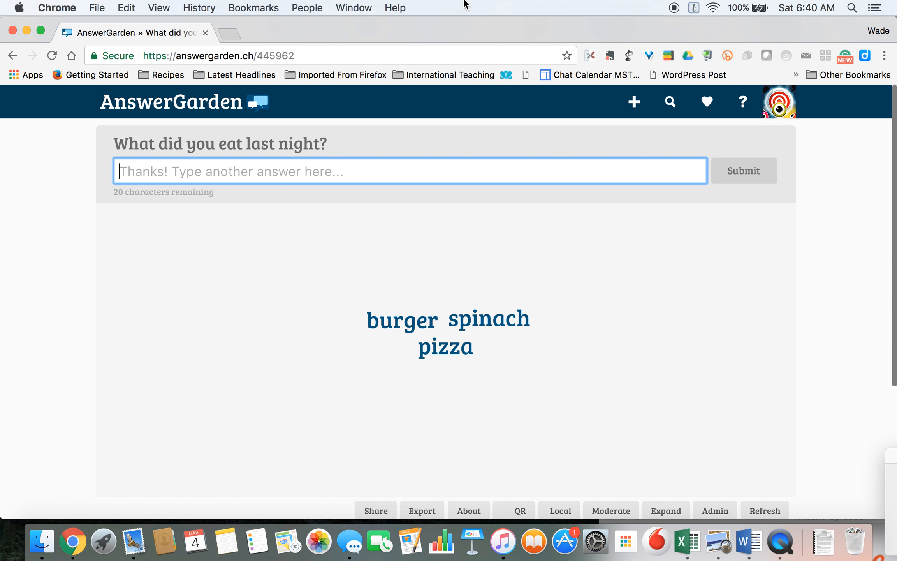
Submit "pizza" a second time so that its word grows in the cloud
{"action": "type", "text": "pizza"}
{"action": "key", "text": "Return"}
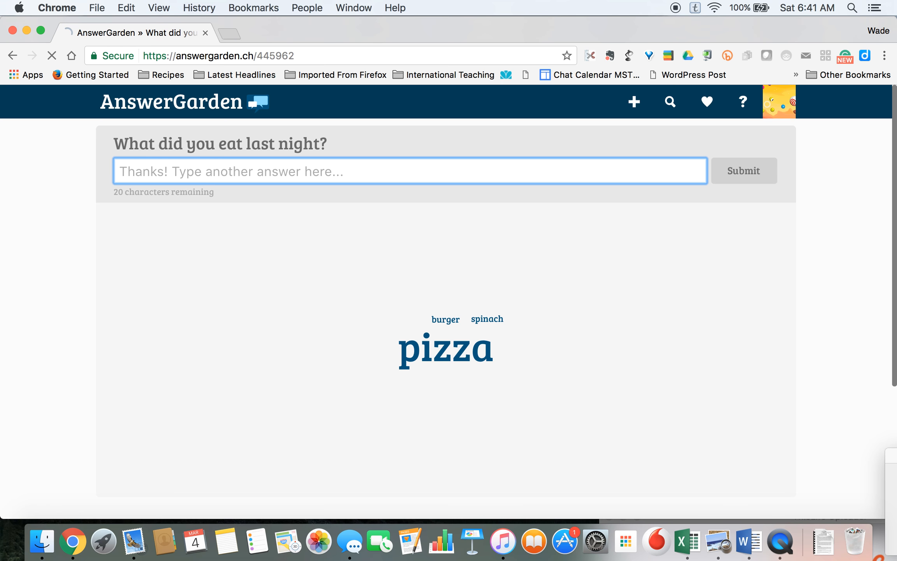
{"action": "mouse_move", "coordinate": [445, 357]}
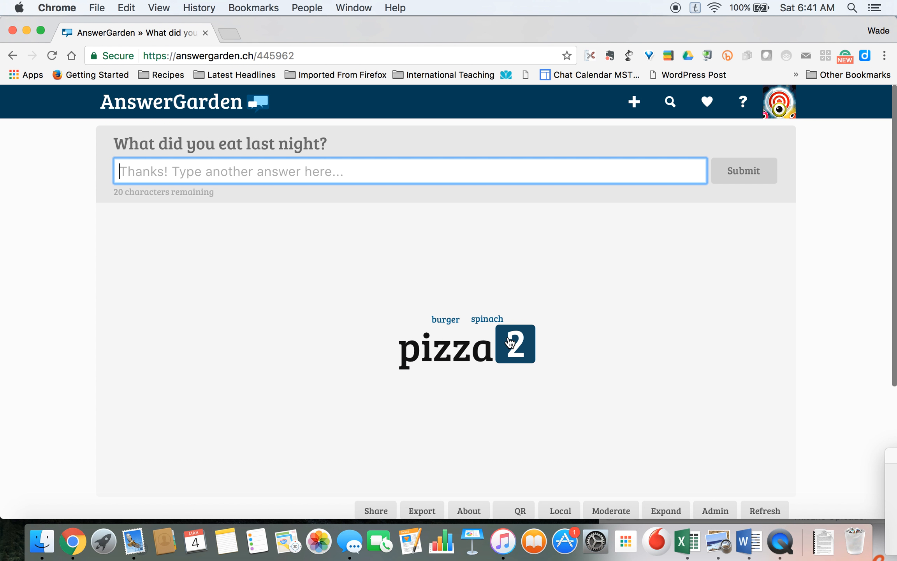
{"action": "mouse_move", "coordinate": [463, 318]}
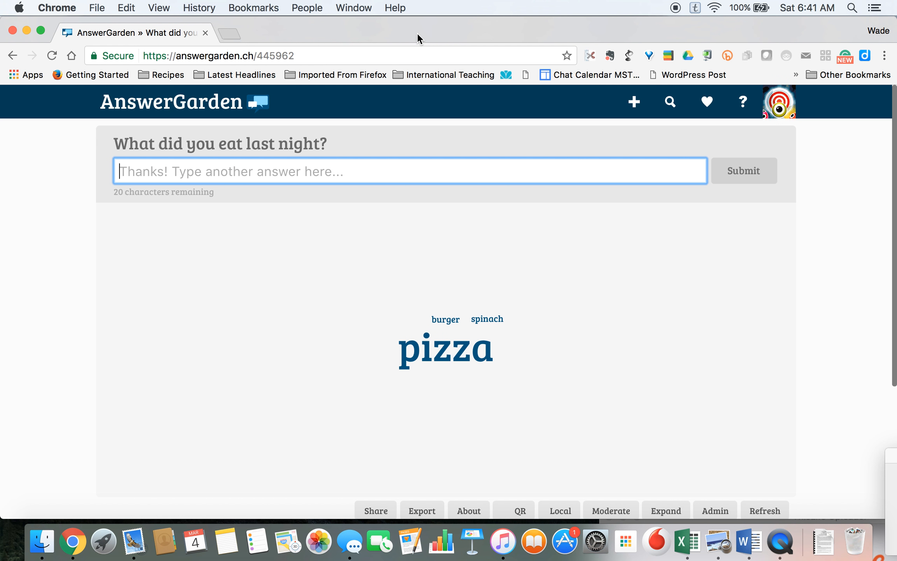
Enter "fish" as another answer to the question
{"action": "type", "text": "fish"}
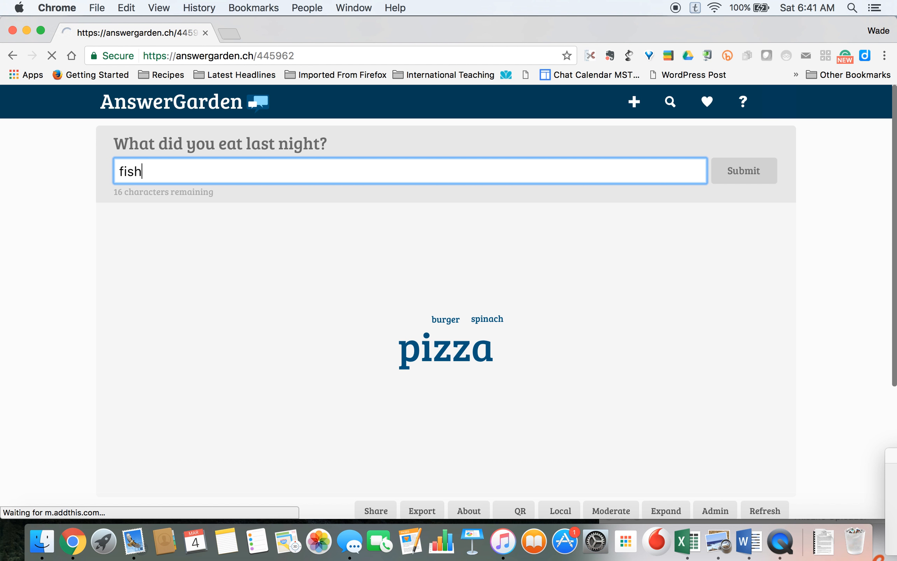